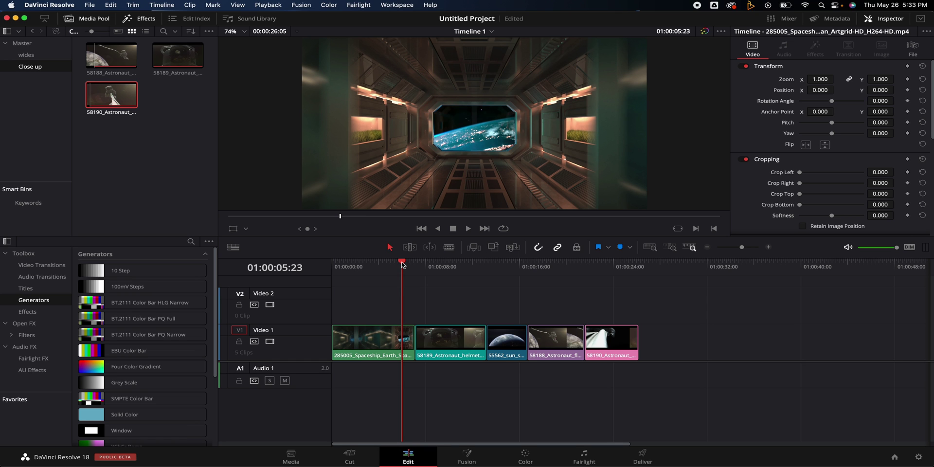
# Replay the cut into the helmet clip several times, parking the playhead near 01:00:05:12.
pyautogui.press('space')
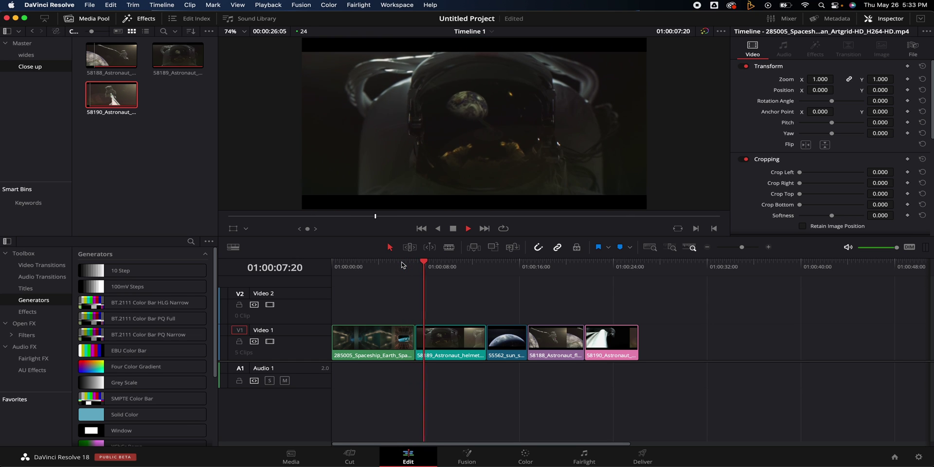
pyautogui.press('space')
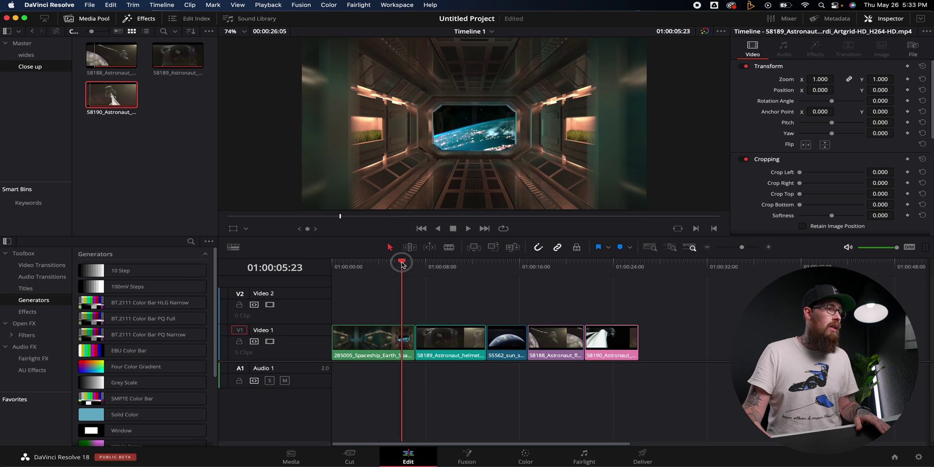
pyautogui.press('space')
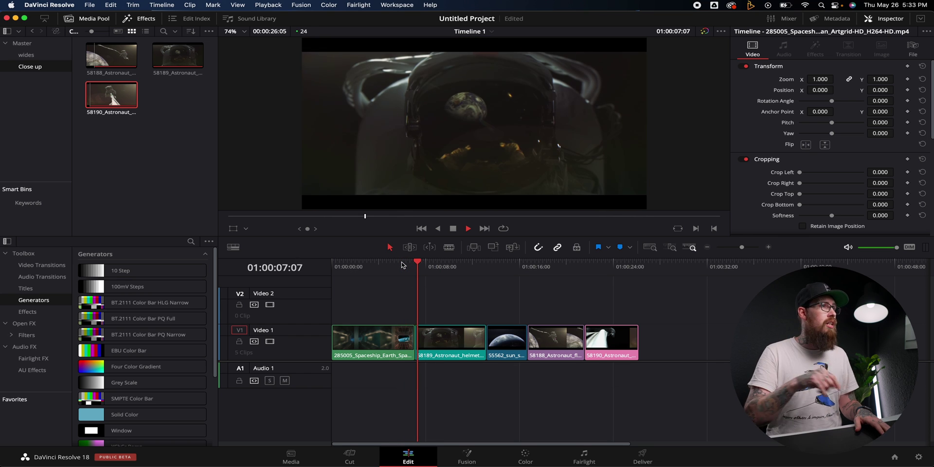
pyautogui.press('space')
pyautogui.click(402, 263)
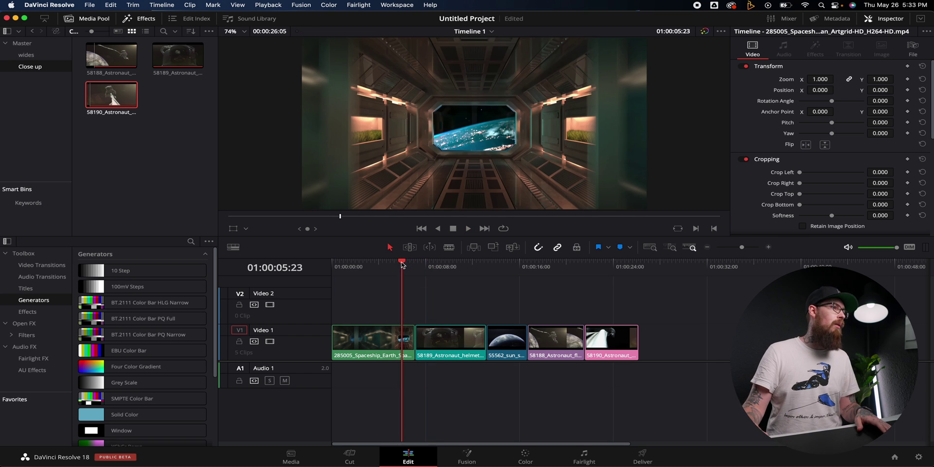
pyautogui.press('space')
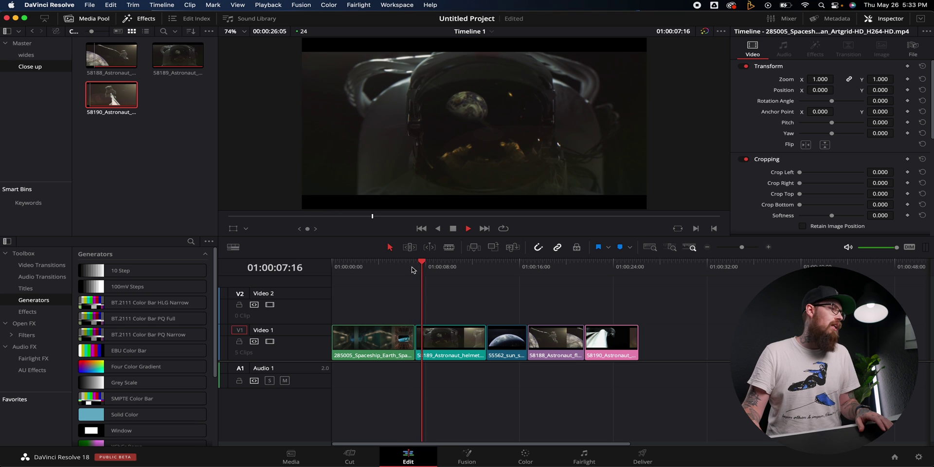
pyautogui.press('space')
pyautogui.moveTo(405, 269); pyautogui.dragTo(396, 269)
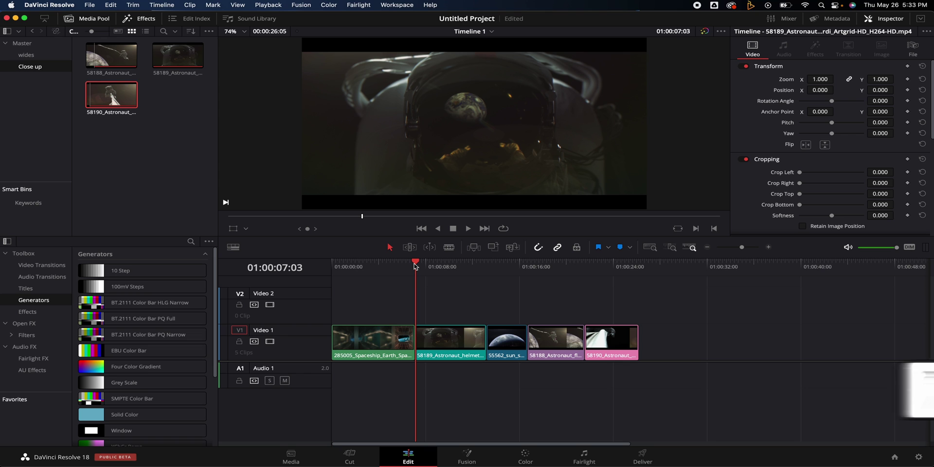
pyautogui.press('/')
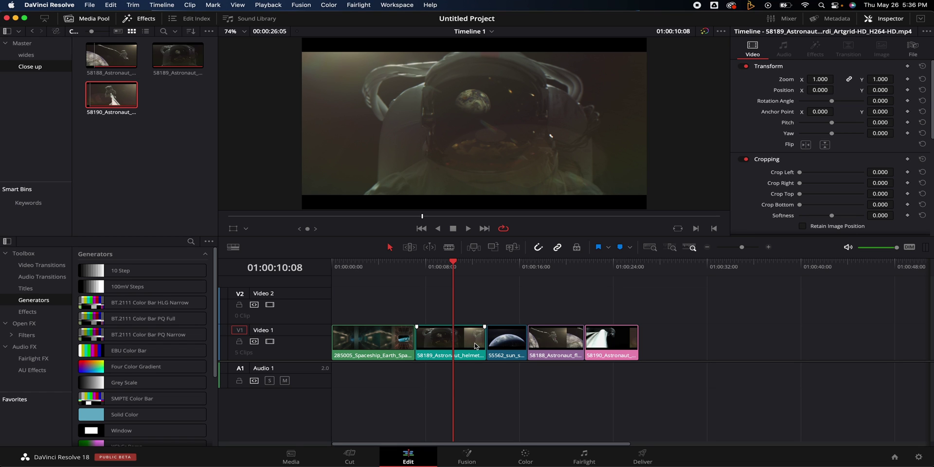
# Mark an in point, set the out point at 01:00:19:09, and play only that range.
pyautogui.press('i')
pyautogui.press('o')
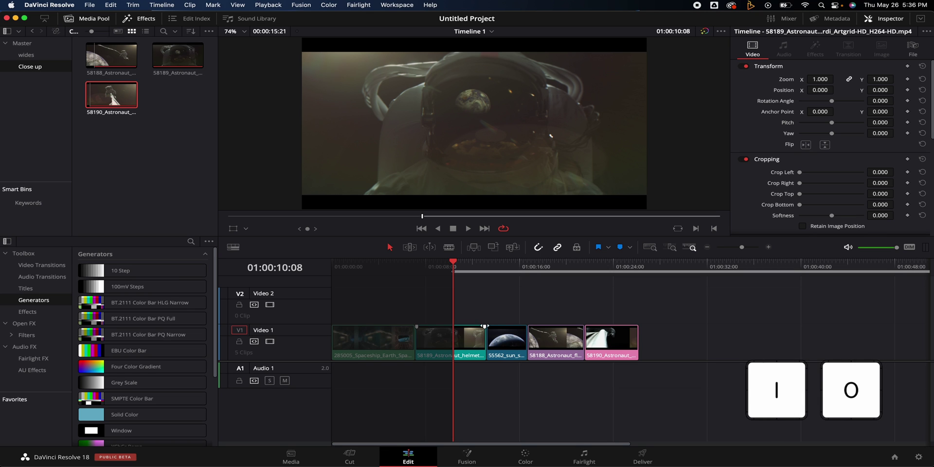
pyautogui.click(559, 268)
pyautogui.press('o')
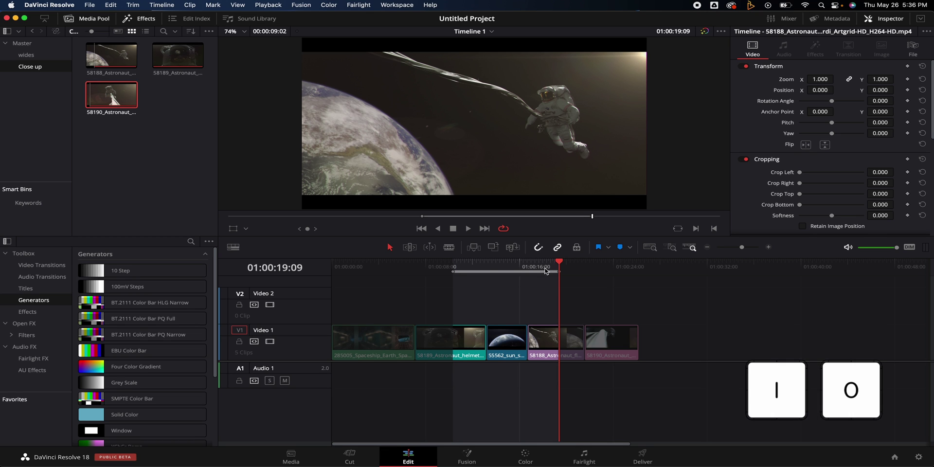
pyautogui.moveTo(482, 267); pyautogui.dragTo(510, 267)
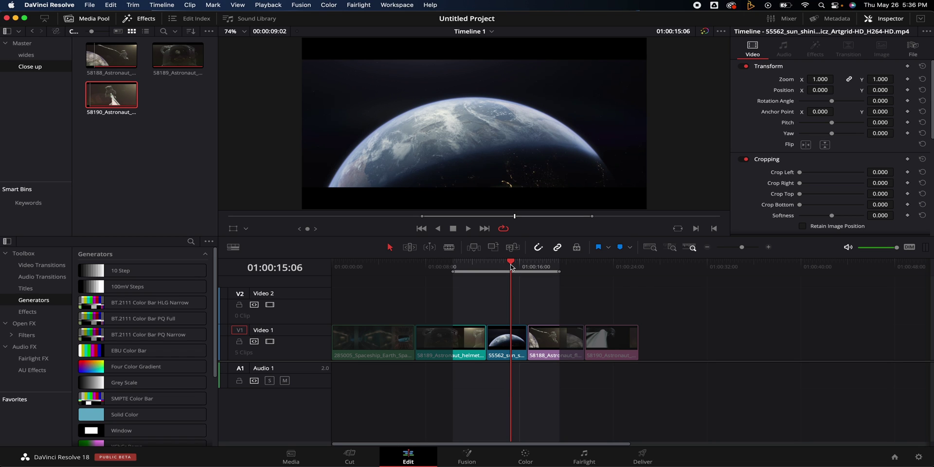
pyautogui.hotkey('alt', '/')
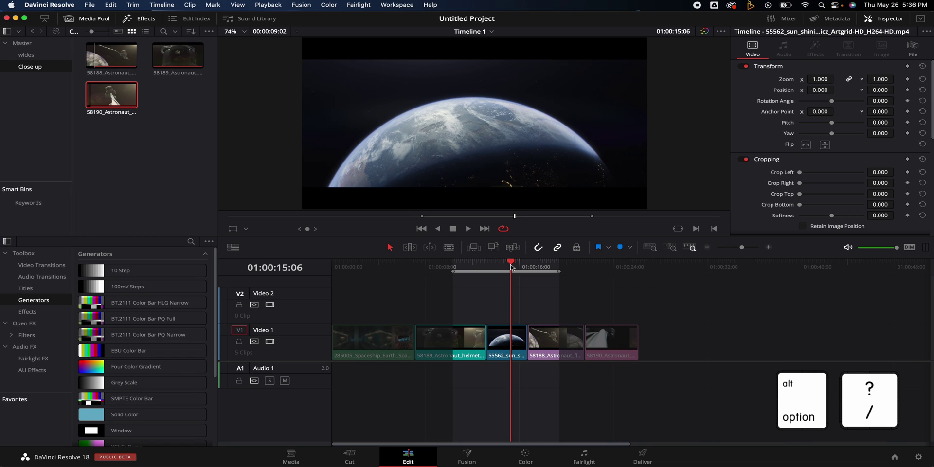
pyautogui.hotkey('alt', '/')
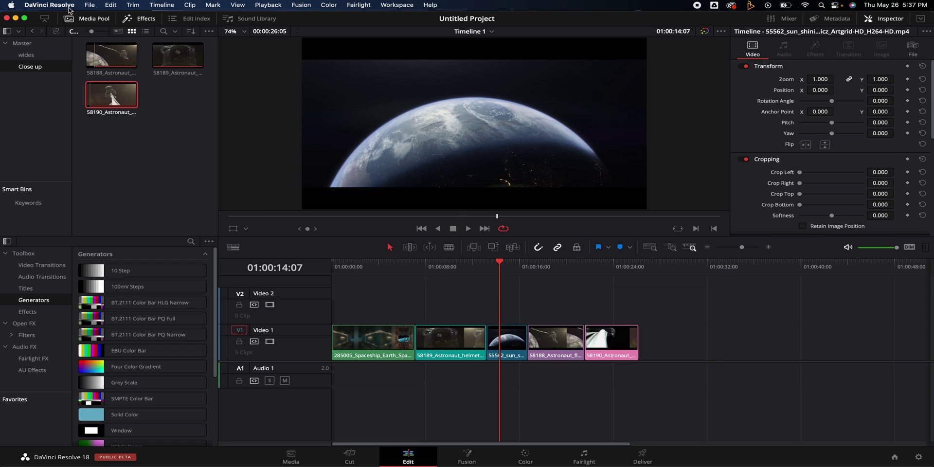
# In Preferences > User > Editing, keep seconds as the unit and enter 3 for pre-roll and post-roll.
pyautogui.click(69, 7)
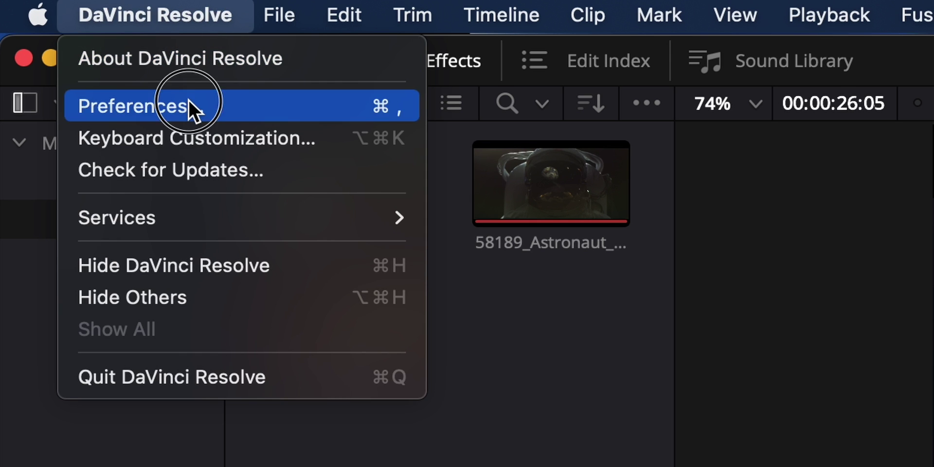
pyautogui.click(189, 99)
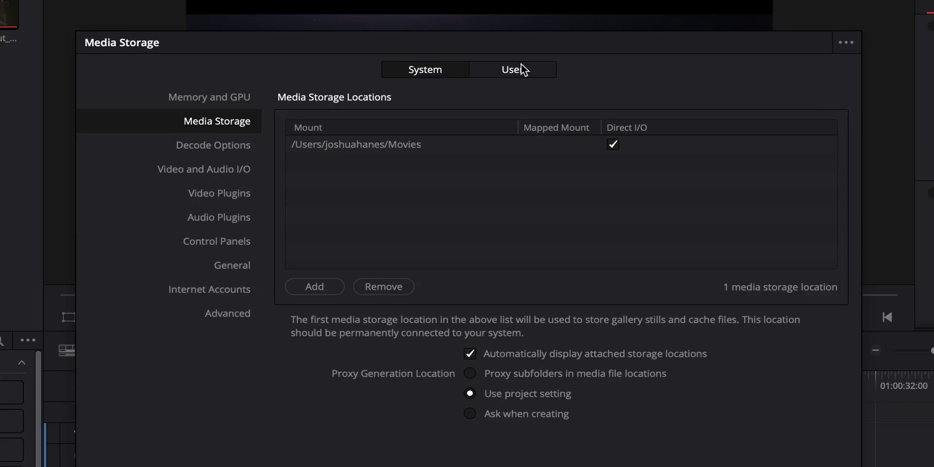
pyautogui.click(521, 64)
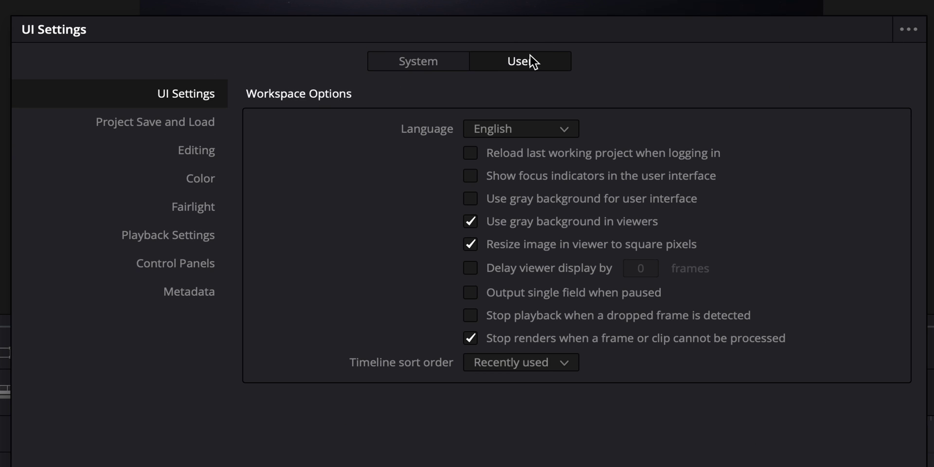
pyautogui.click(210, 154)
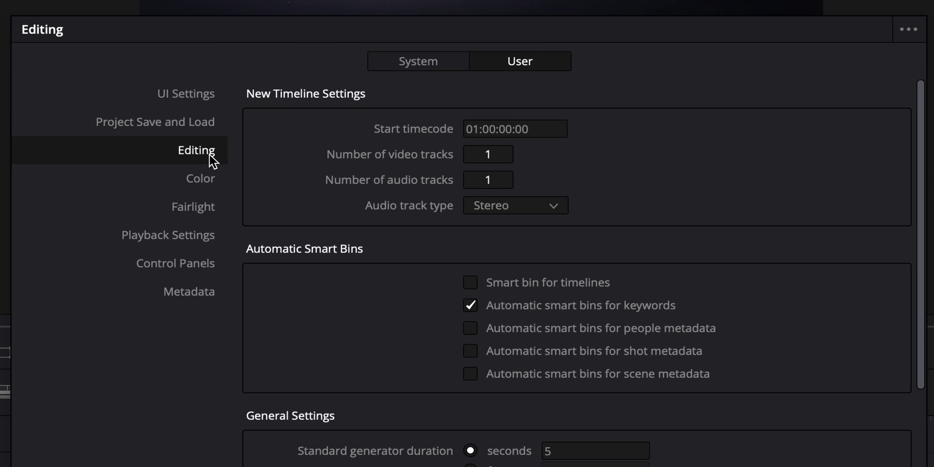
pyautogui.scroll(-5, 553, 213)
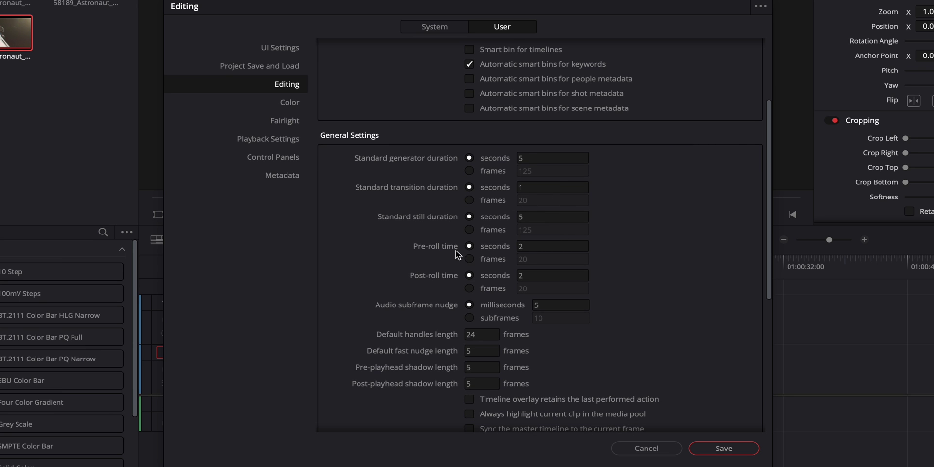
pyautogui.click(471, 259)
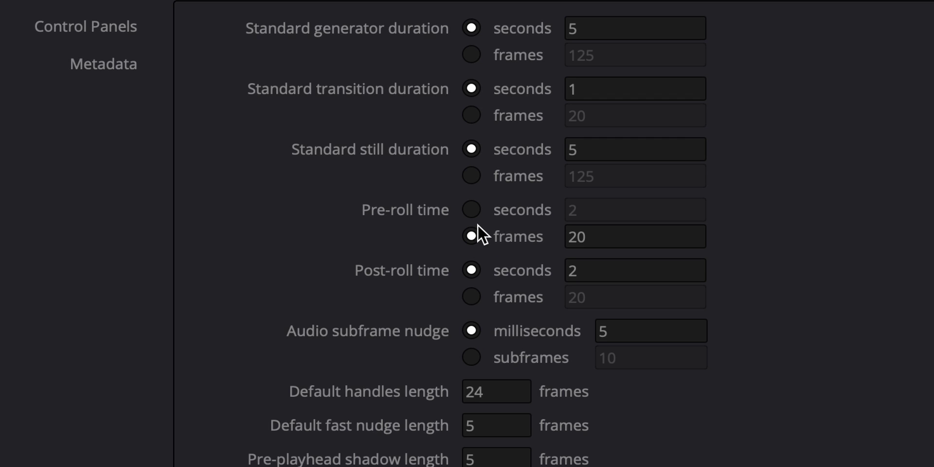
pyautogui.click(477, 214)
pyautogui.click(594, 210)
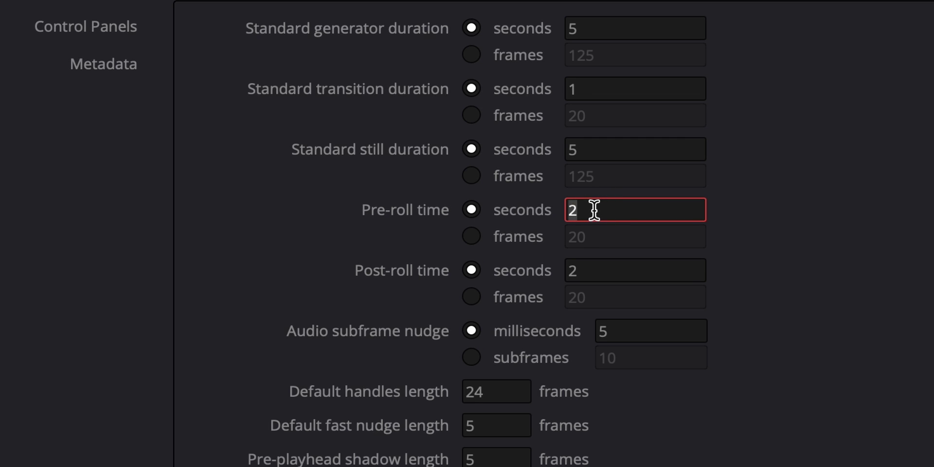
pyautogui.click(591, 267)
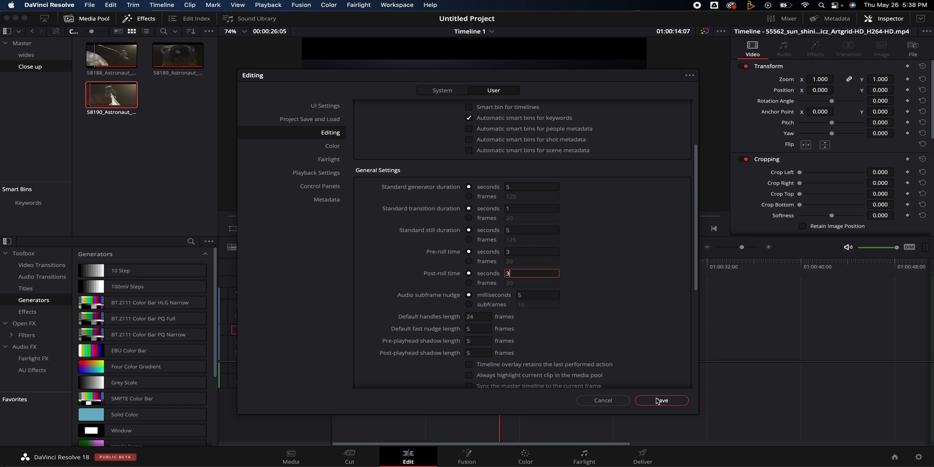
# Save the preferences and play the timeline around 01:00:13:05 with the new 3-second pre-roll.
pyautogui.click(658, 400)
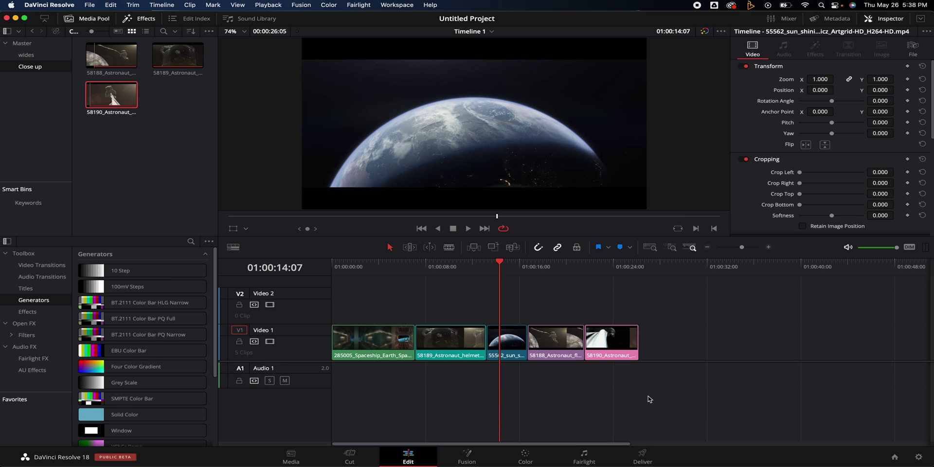
pyautogui.click(488, 263)
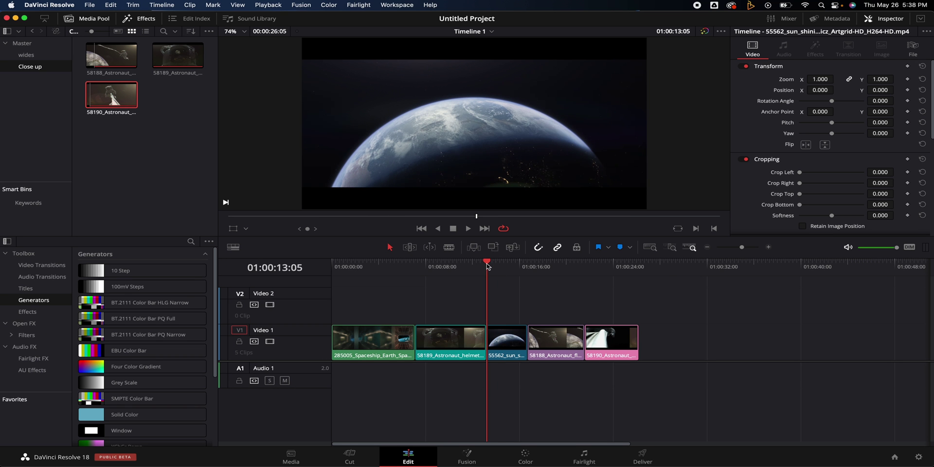
pyautogui.click(450, 264)
pyautogui.press('space')
# Show the source clip in the viewer and toggle the bin between list and thumbnail views.
pyautogui.press('q')
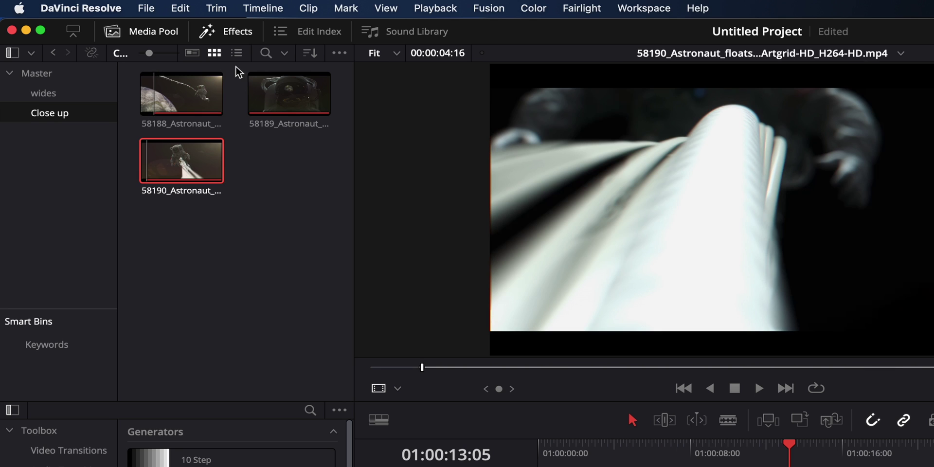
pyautogui.click(238, 53)
pyautogui.click(216, 54)
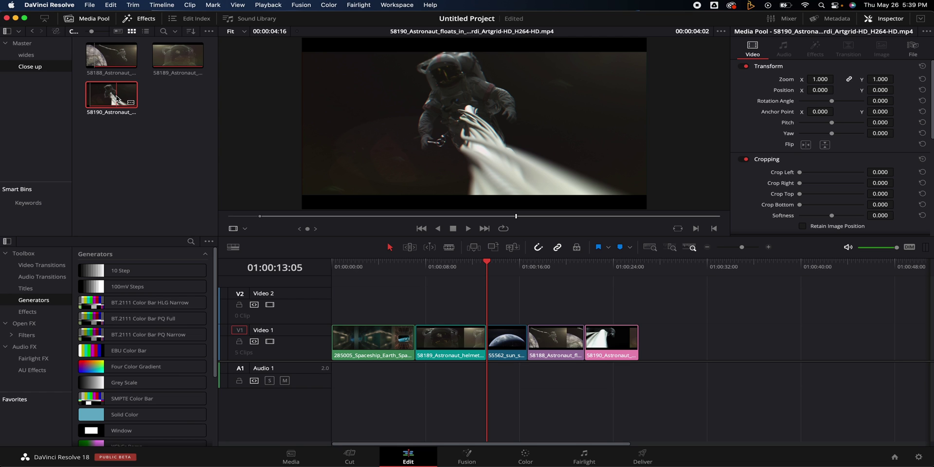
# Make the current frame the 58190 clip's poster thumbnail, then preview the astronaut helmet clip.
pyautogui.rightClick(115, 99)
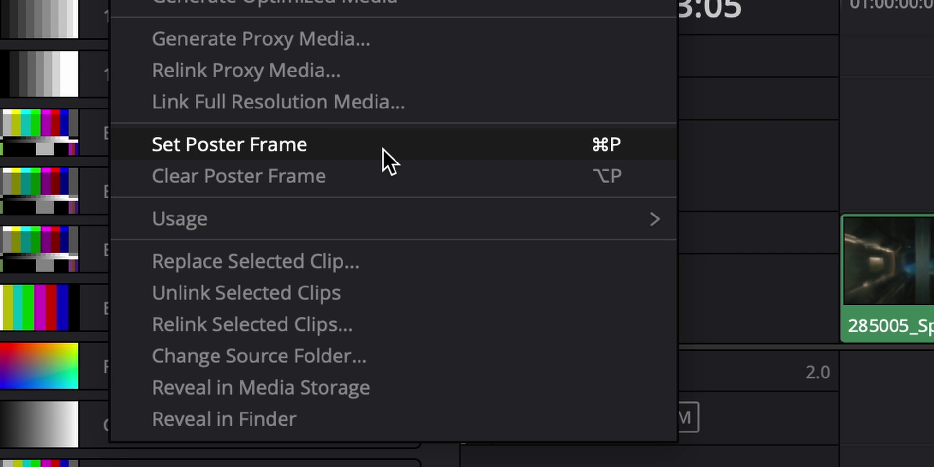
pyautogui.click(194, 306)
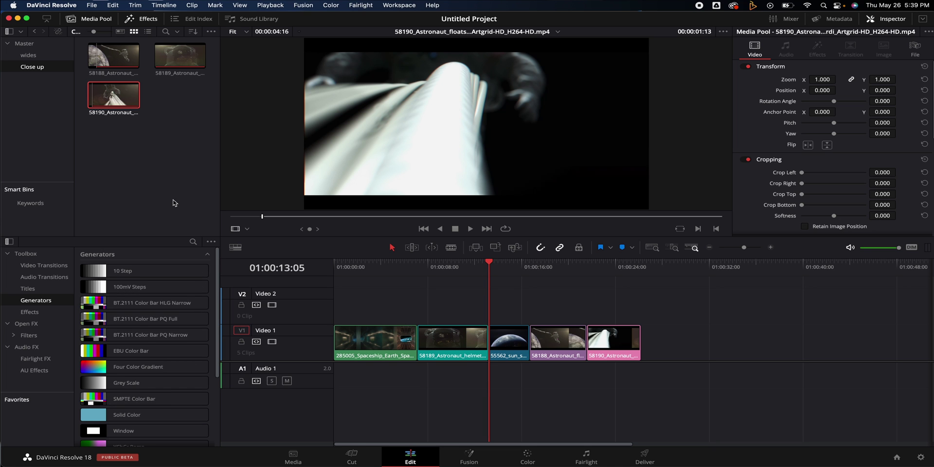
pyautogui.click(178, 69)
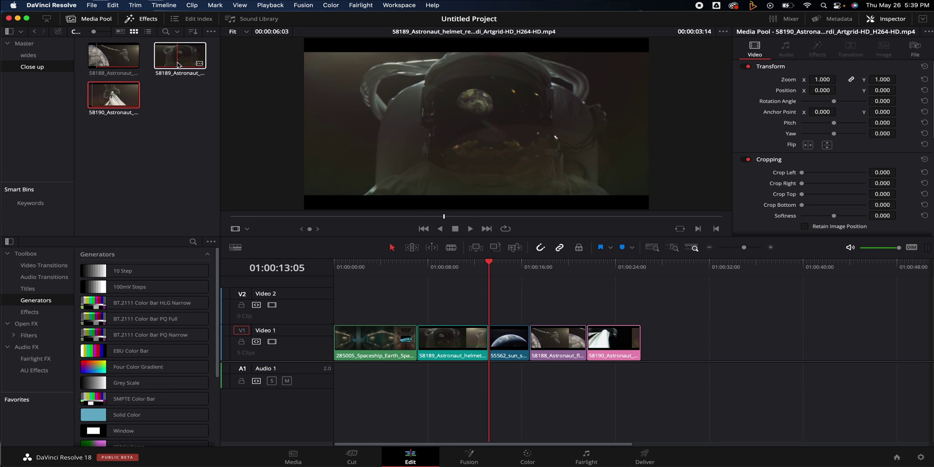
pyautogui.press('super+p')
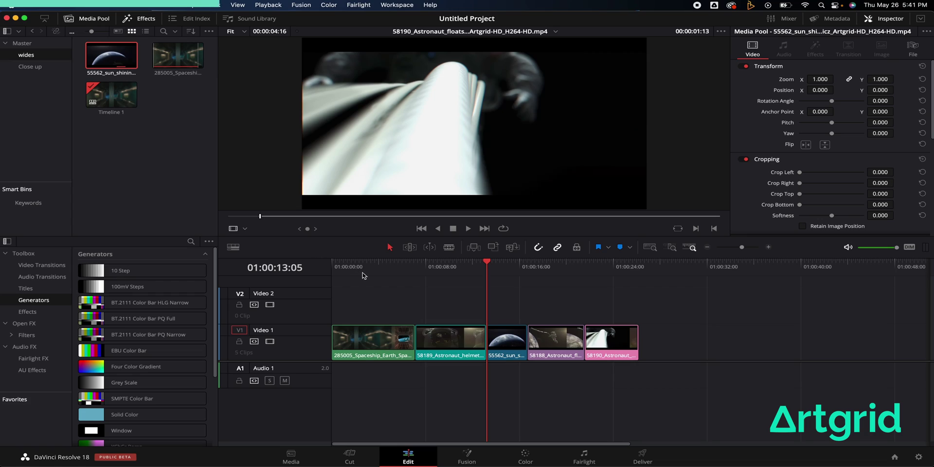
# Scrub the timeline to 01:00:13:05, then type 'spa' into the Artgrid stock footage search.
pyautogui.moveTo(362, 276); pyautogui.dragTo(599, 272)
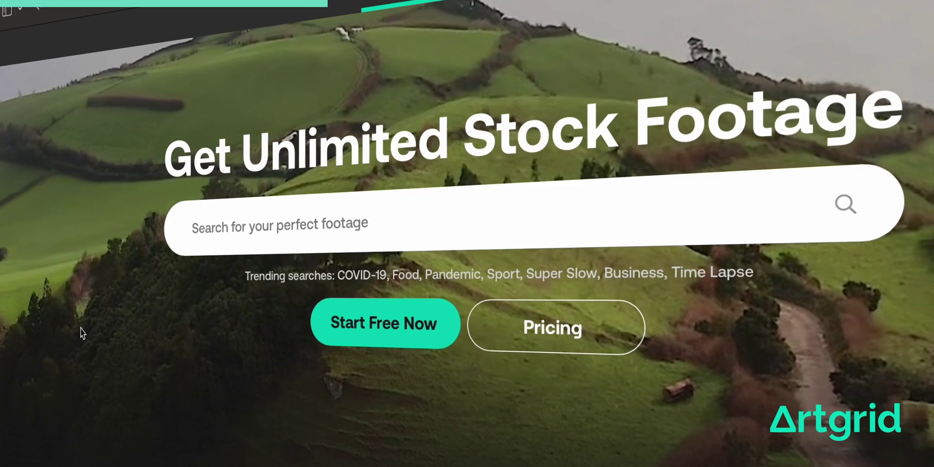
pyautogui.click(288, 225)
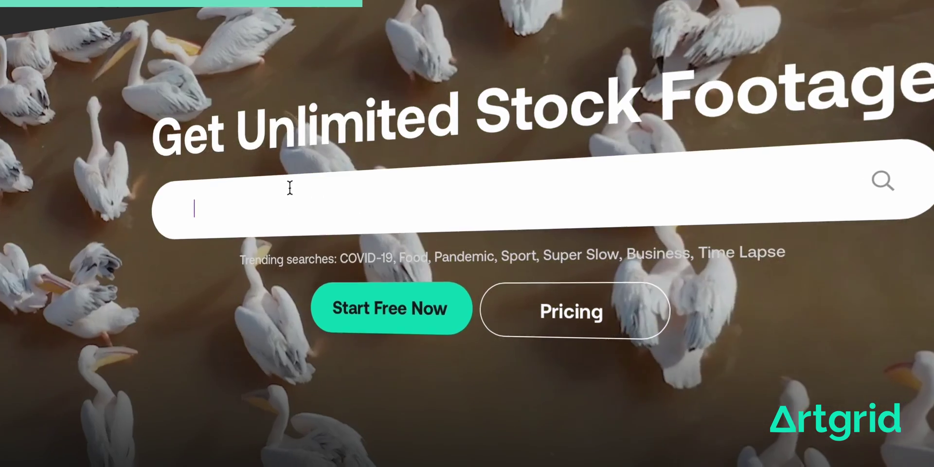
pyautogui.write('spa')
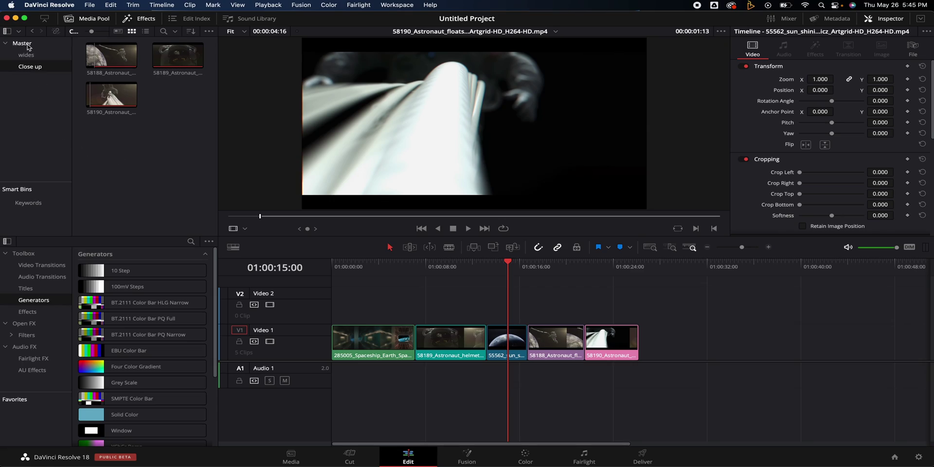
# Browse the wides and Close up bins, then turn on Dual Pane Media Pool.
pyautogui.click(27, 45)
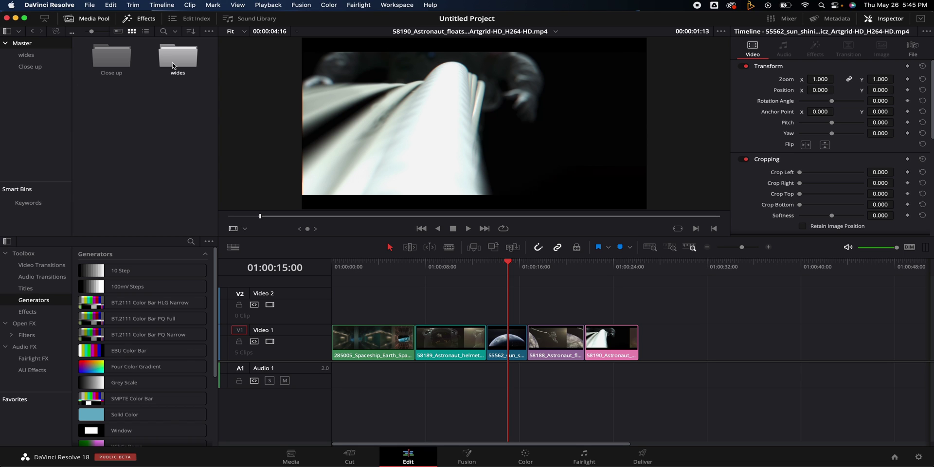
pyautogui.click(27, 55)
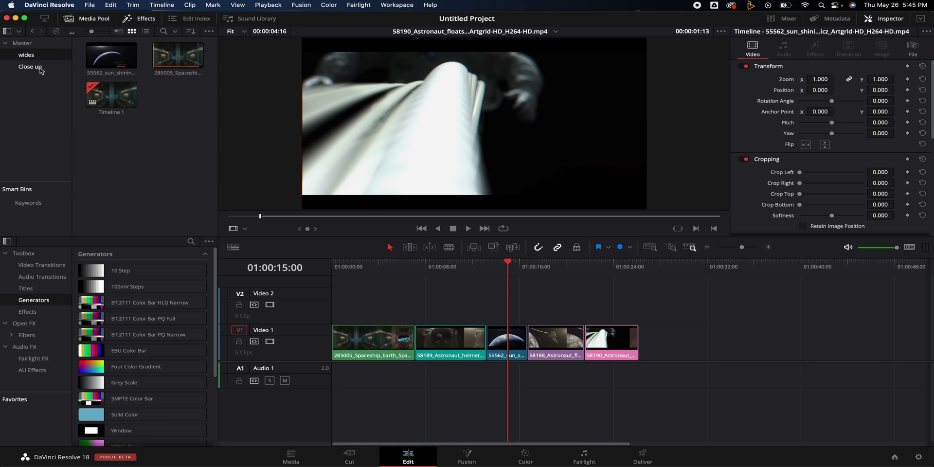
pyautogui.click(41, 67)
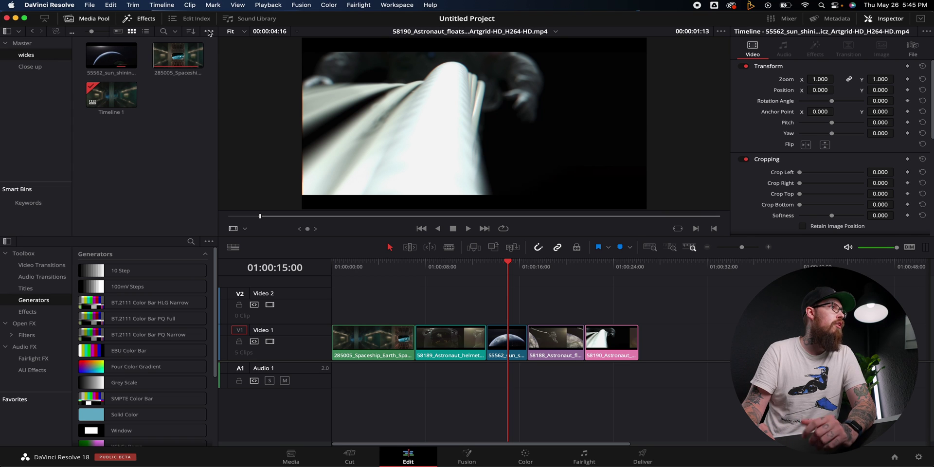
pyautogui.click(209, 32)
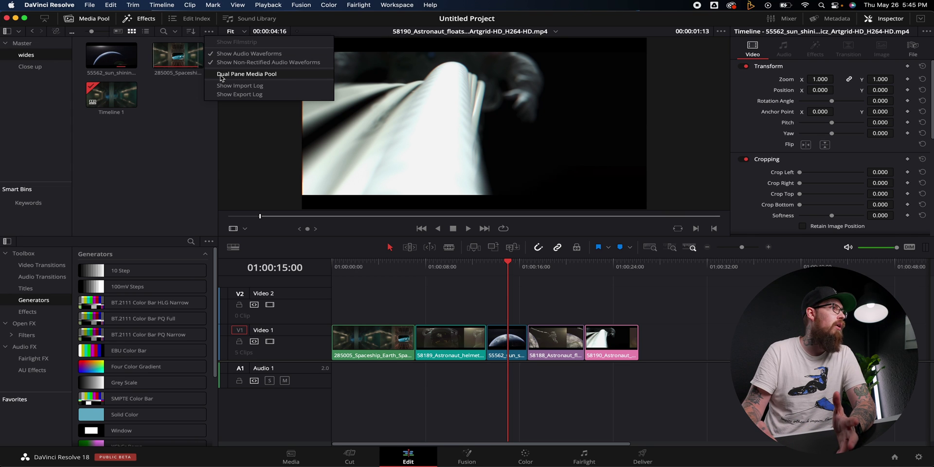
pyautogui.click(289, 77)
# Select the sun-over-Earth and 58188 clips across the two panes, save, and return to one pane.
pyautogui.doubleClick(112, 181)
pyautogui.click(50, 85)
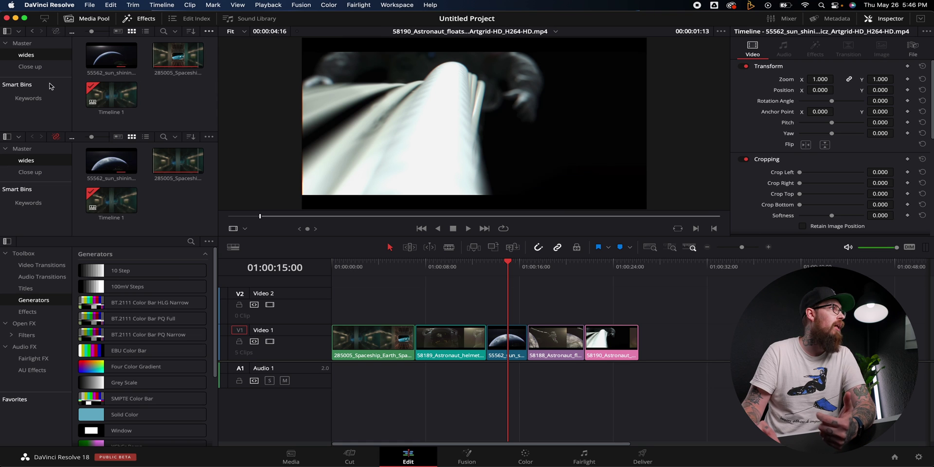
pyautogui.click(30, 172)
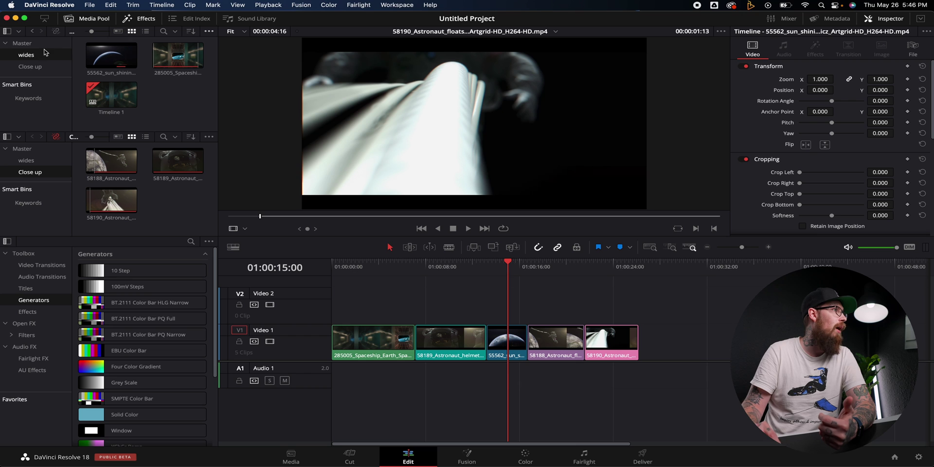
pyautogui.moveTo(110, 60); pyautogui.dragTo(436, 302)
pyautogui.moveTo(112, 160); pyautogui.dragTo(398, 305)
pyautogui.press('super+s')
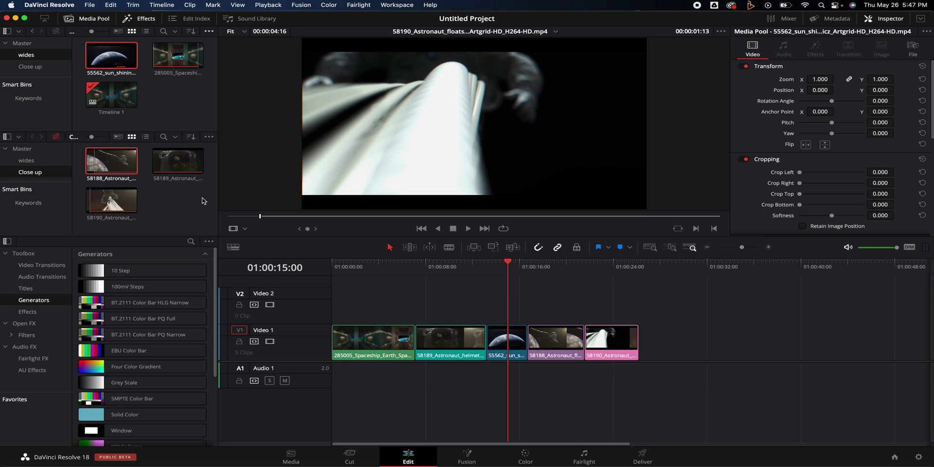
pyautogui.click(209, 31)
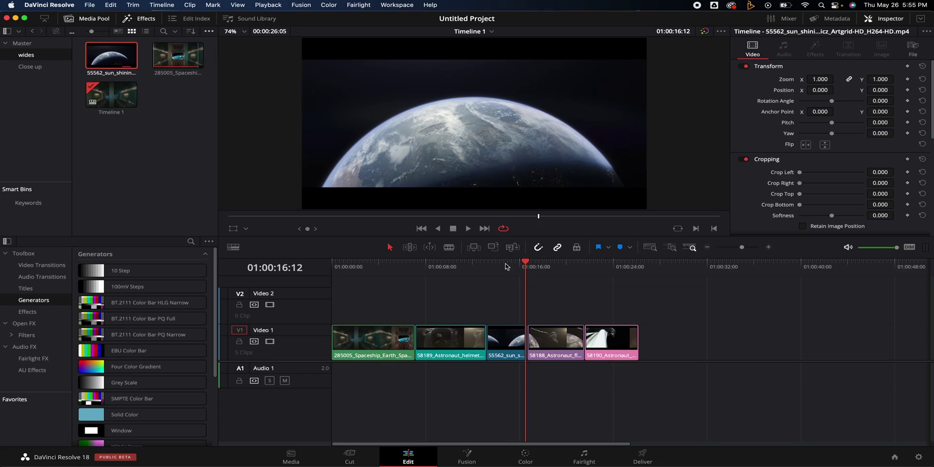
# Lift the sun-over-Earth clip onto Video 2 and line its start up with the playhead.
pyautogui.moveTo(507, 267); pyautogui.dragTo(492, 269)
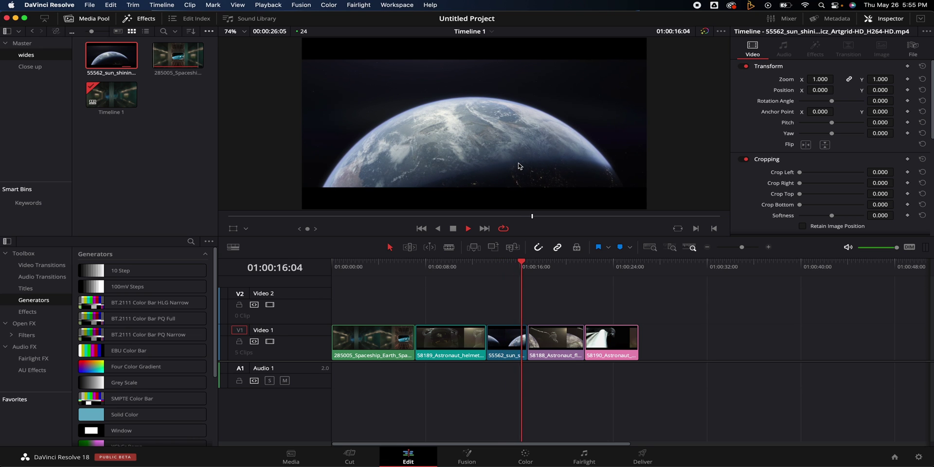
pyautogui.moveTo(508, 266); pyautogui.dragTo(493, 271)
pyautogui.moveTo(498, 337); pyautogui.dragTo(431, 309)
pyautogui.moveTo(507, 310); pyautogui.dragTo(506, 332)
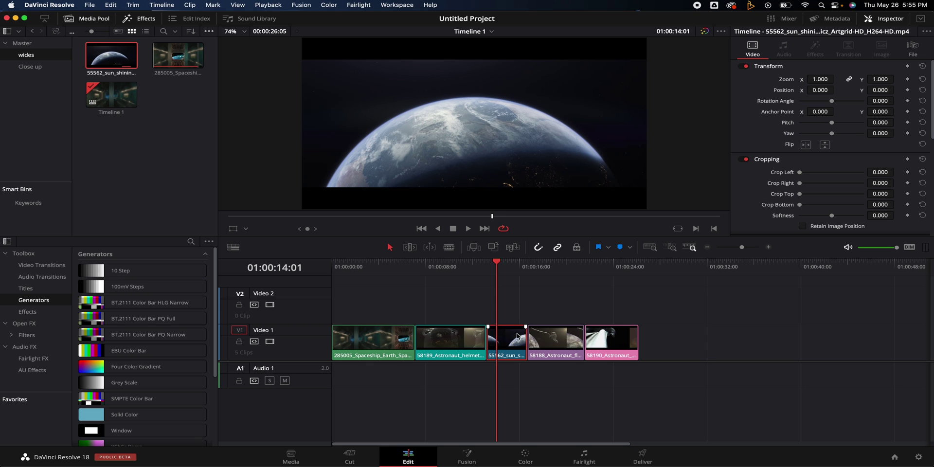
# In Trim Edit mode, slip the sun clip's footage to a later section, then back toward the original.
pyautogui.press('t')
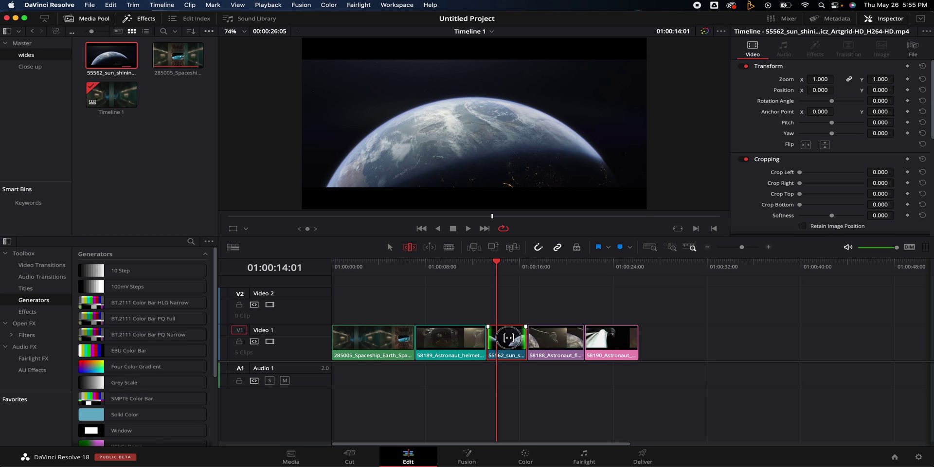
pyautogui.moveTo(509, 337); pyautogui.dragTo(679, 330)
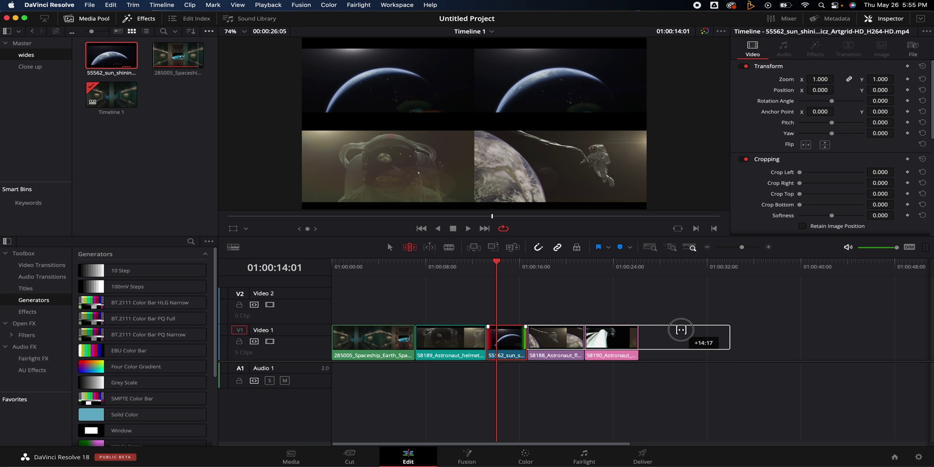
pyautogui.moveTo(682, 330); pyautogui.dragTo(506, 343)
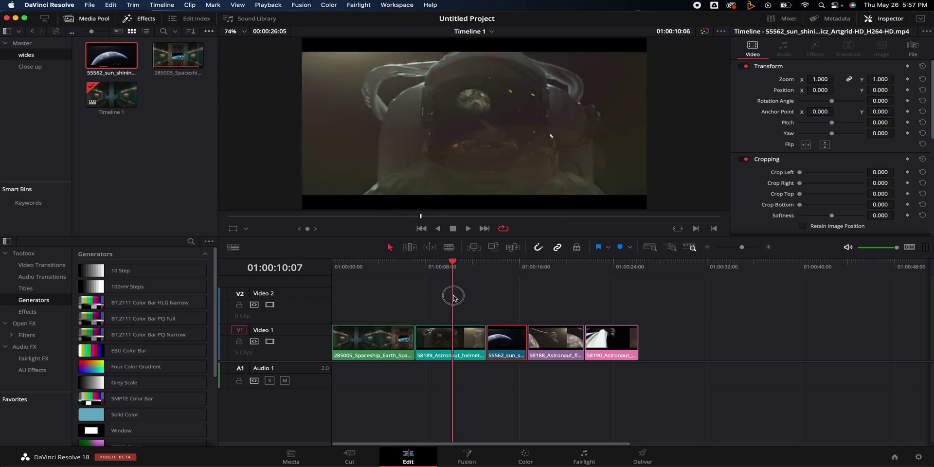
# Move the helmet clip after the sun clip on Video 1 and play back the new order.
pyautogui.moveTo(450, 294)
pyautogui.mouseDown()
pyautogui.moveTo(390, 302)
pyautogui.moveTo(440, 293)
pyautogui.moveTo(499, 302)
pyautogui.moveTo(452, 307)
pyautogui.mouseUp()
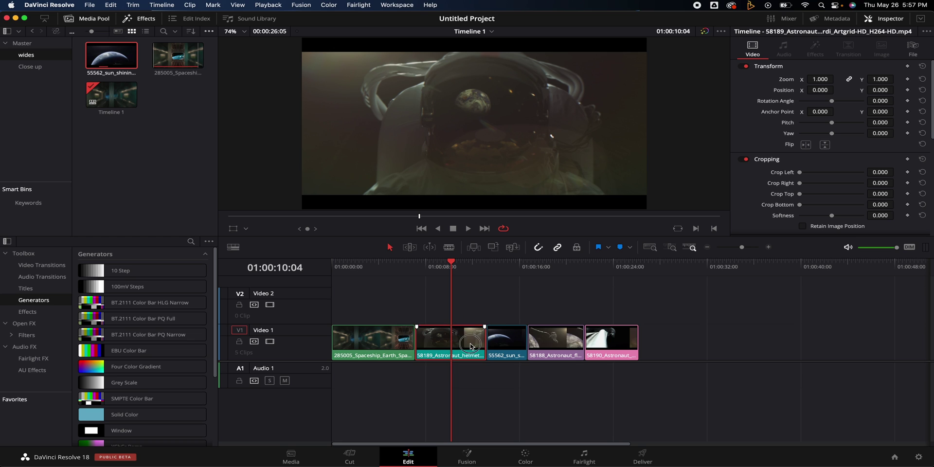
pyautogui.moveTo(471, 345); pyautogui.dragTo(613, 308)
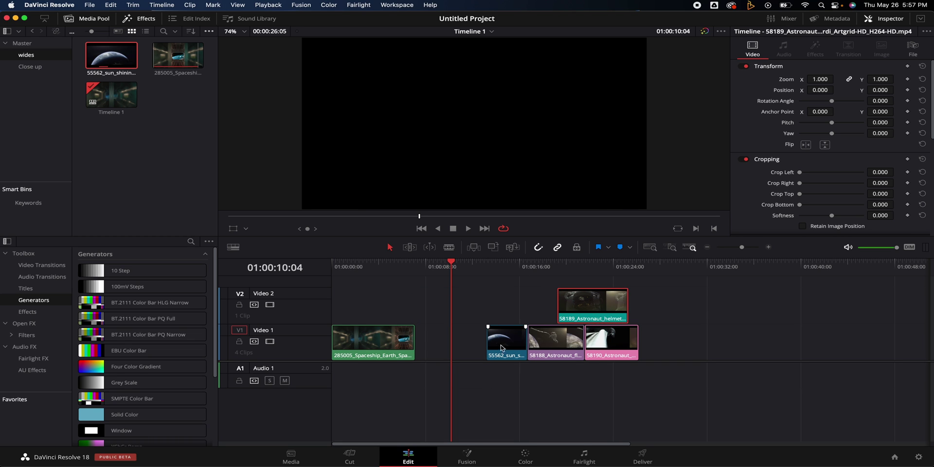
pyautogui.moveTo(505, 347); pyautogui.dragTo(434, 349)
pyautogui.moveTo(578, 308); pyautogui.dragTo(475, 331)
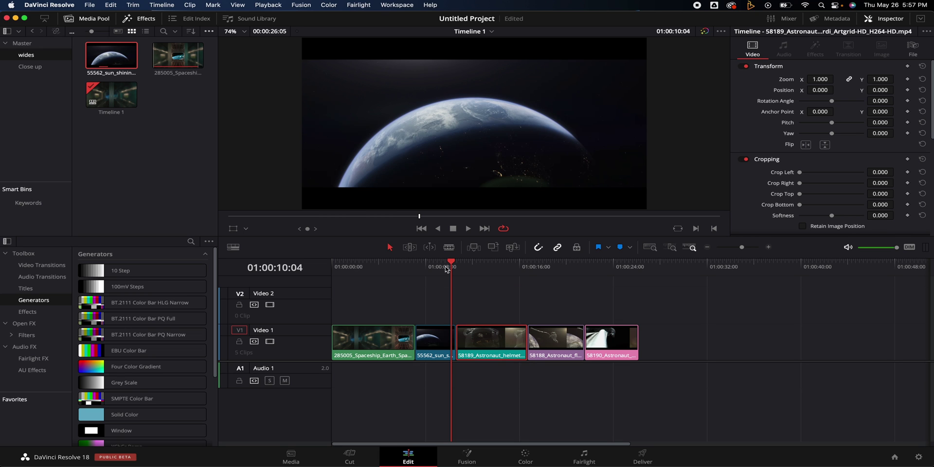
pyautogui.press('space')
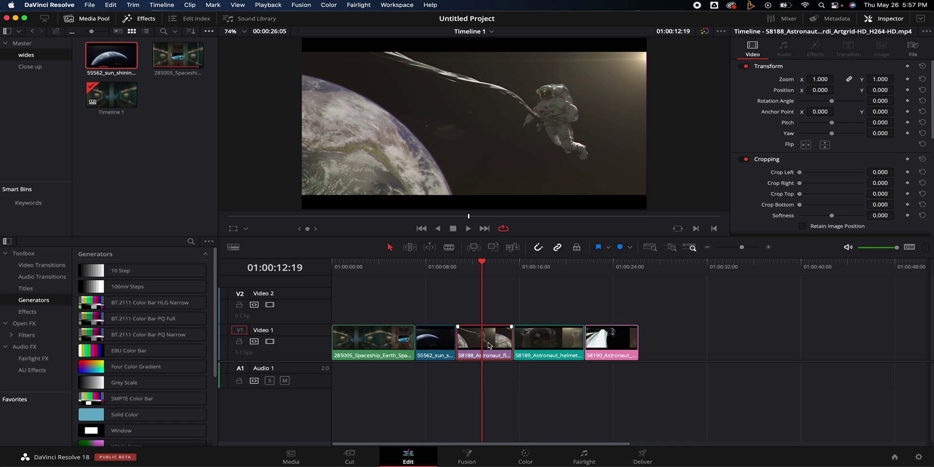
# Swap the helmet clip three places earlier and two later, then select the sun, floating and helmet clips.
pyautogui.click(539, 266)
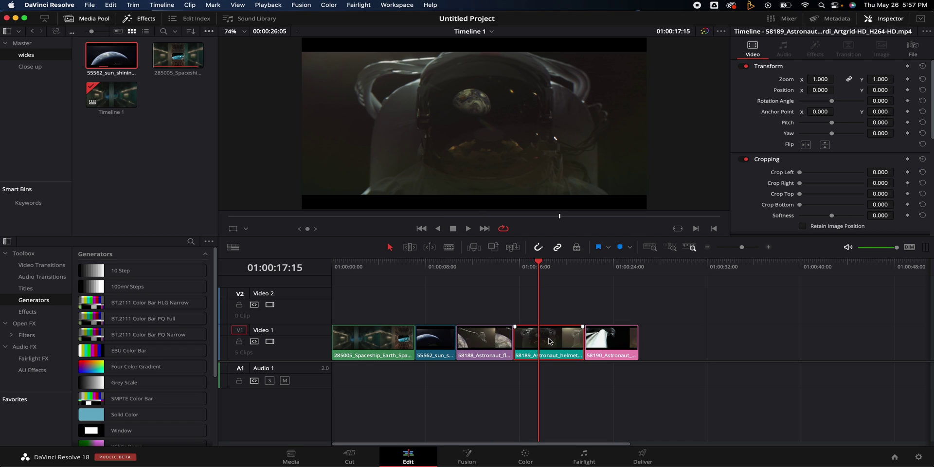
pyautogui.press('super+shift+comma')
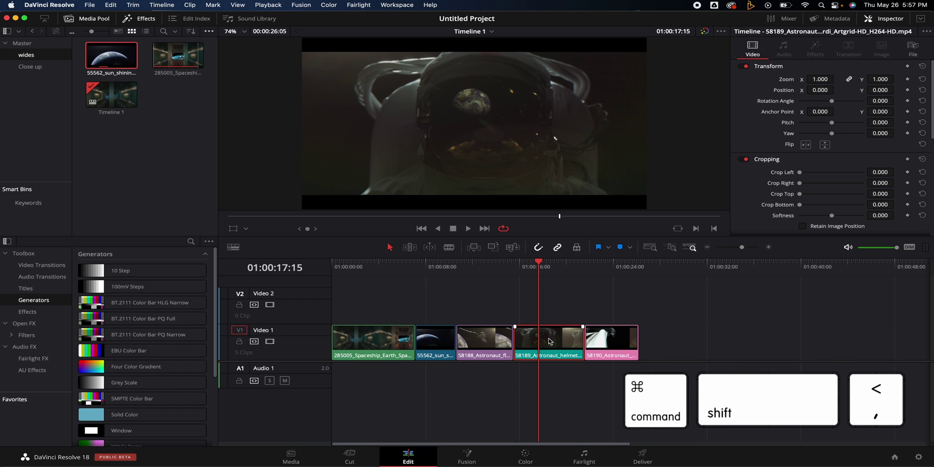
pyautogui.press('super+shift+comma')
pyautogui.press('super+shift+comma')
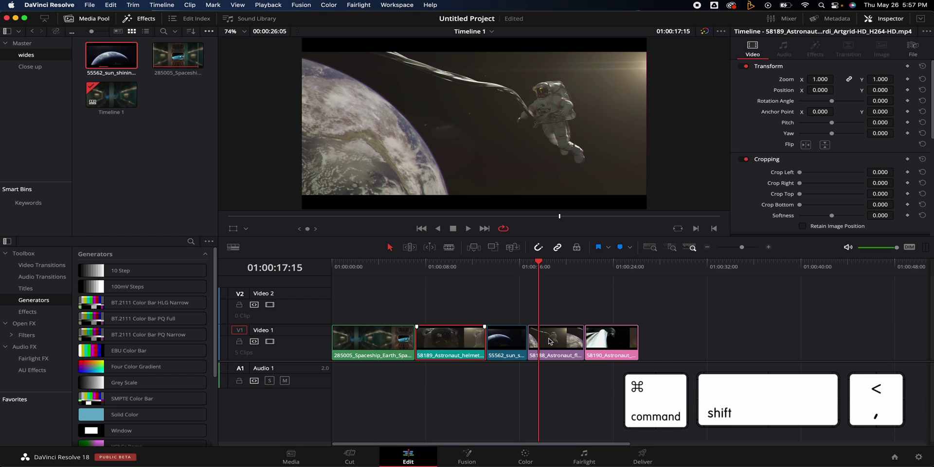
pyautogui.press('super+shift+comma')
pyautogui.press('super+shift+period')
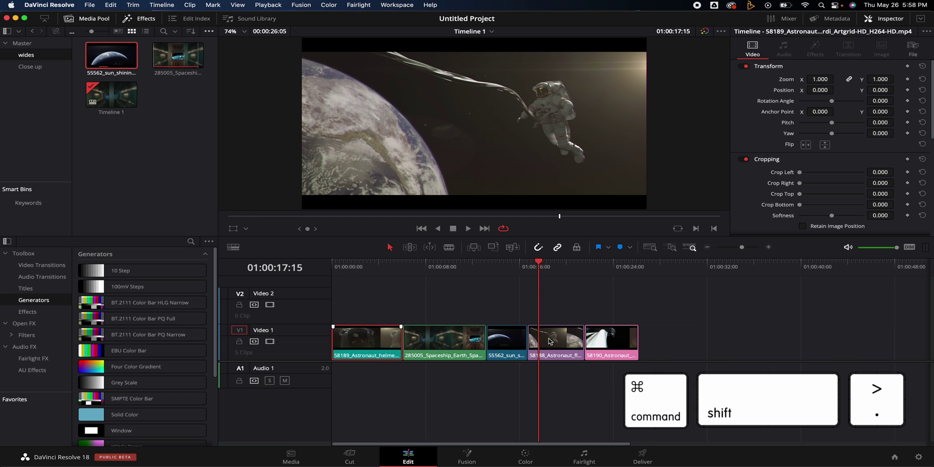
pyautogui.press('super+shift+period')
pyautogui.press('super+shift+period')
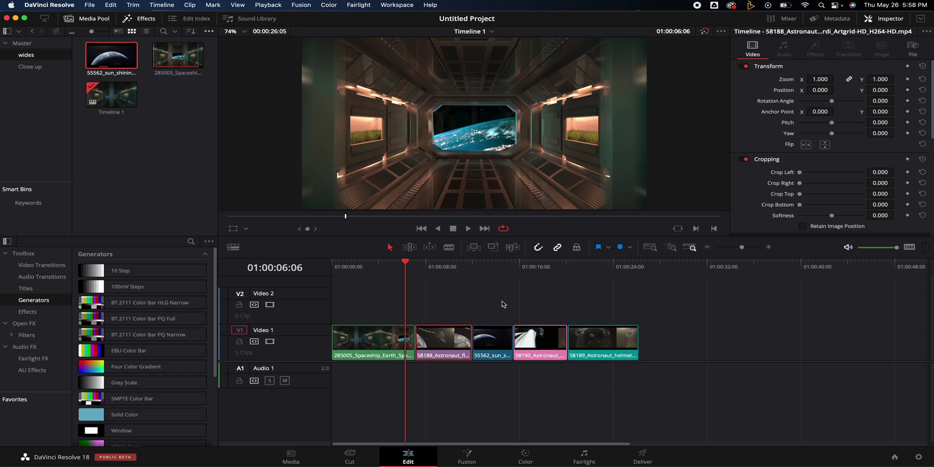
pyautogui.moveTo(496, 301); pyautogui.dragTo(617, 370)
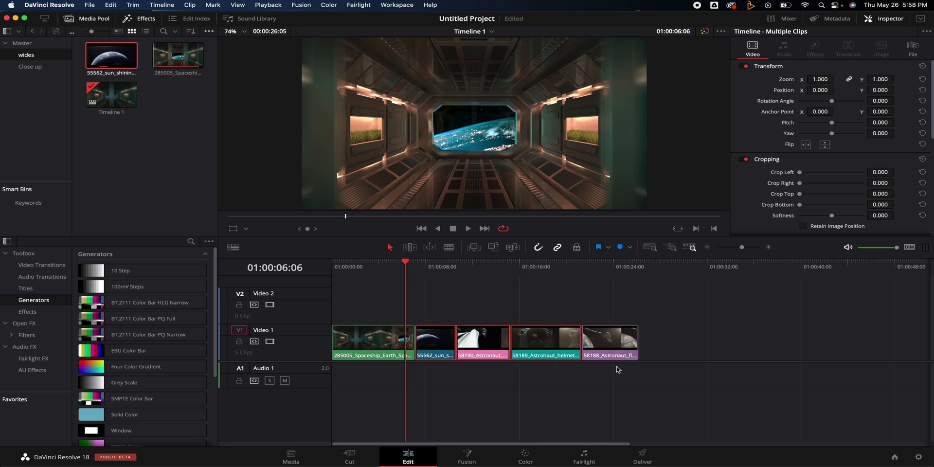